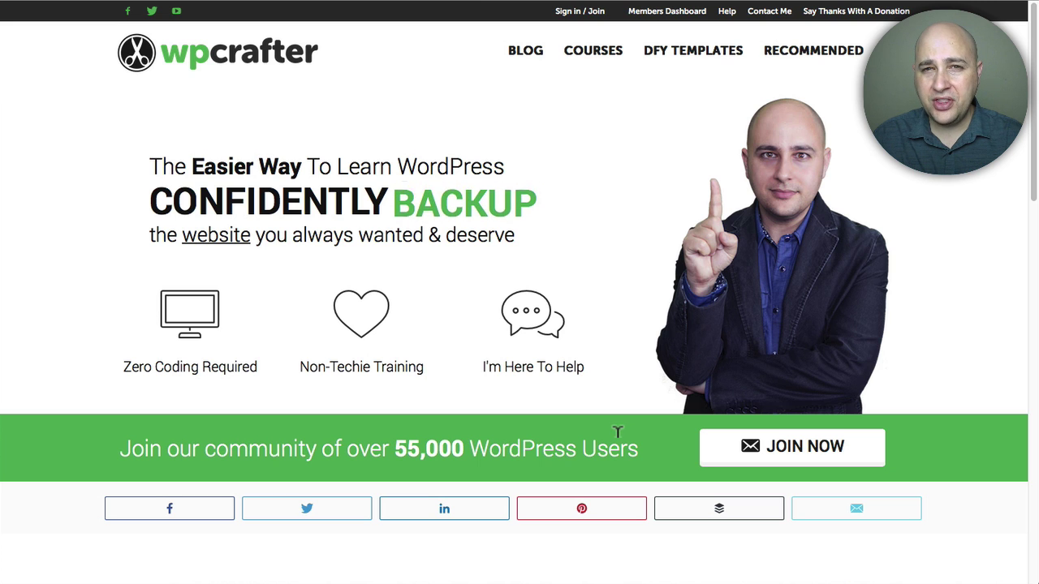
- Review the description of the AMP plugin by Automattic in the WordPress.org plugin directory
click(389, 2)
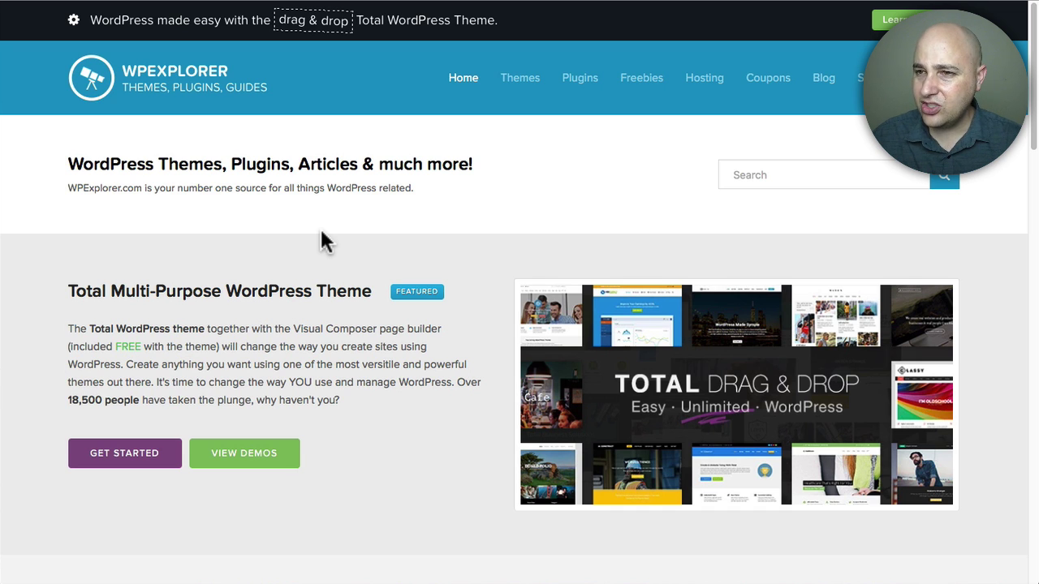
key(ctrl+Tab)
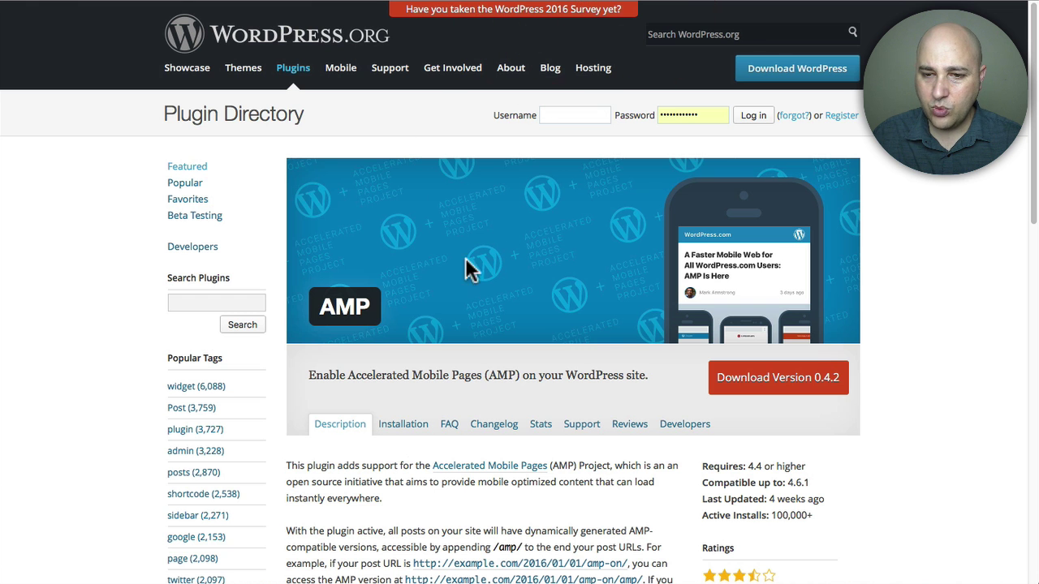
scroll(507, 292, down, 5)
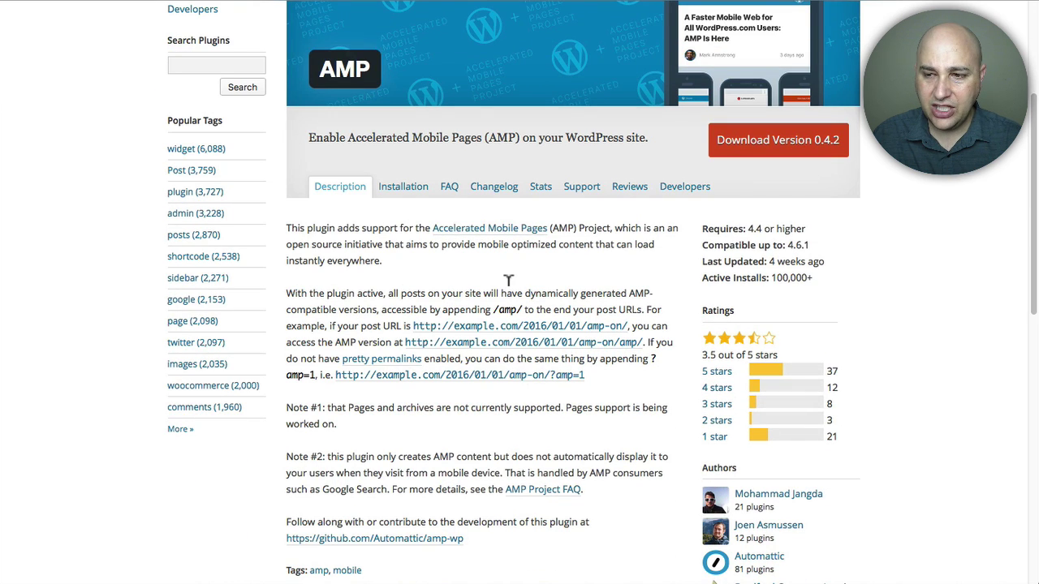
scroll(508, 278, up, 5)
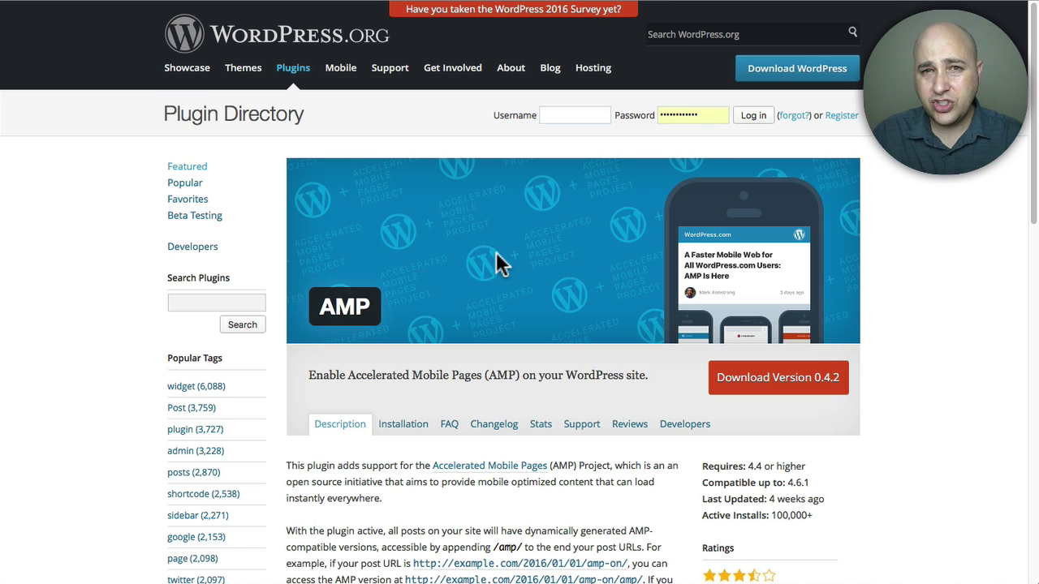
- Examine the features list of the AMP for WP - Accelerated Mobile Pages plugin on its WordPress.org page
click(746, 2)
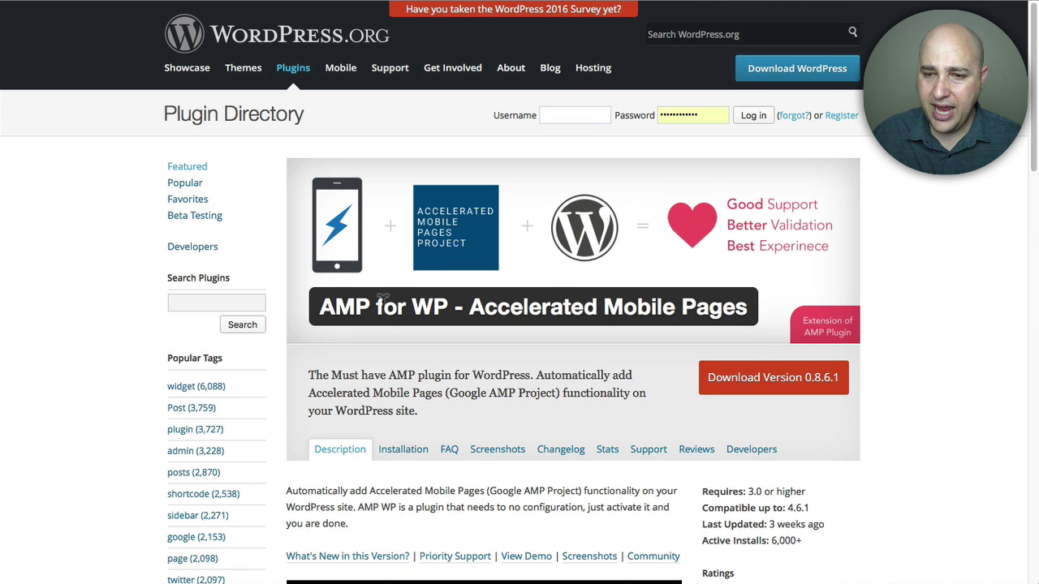
scroll(458, 302, down, 5)
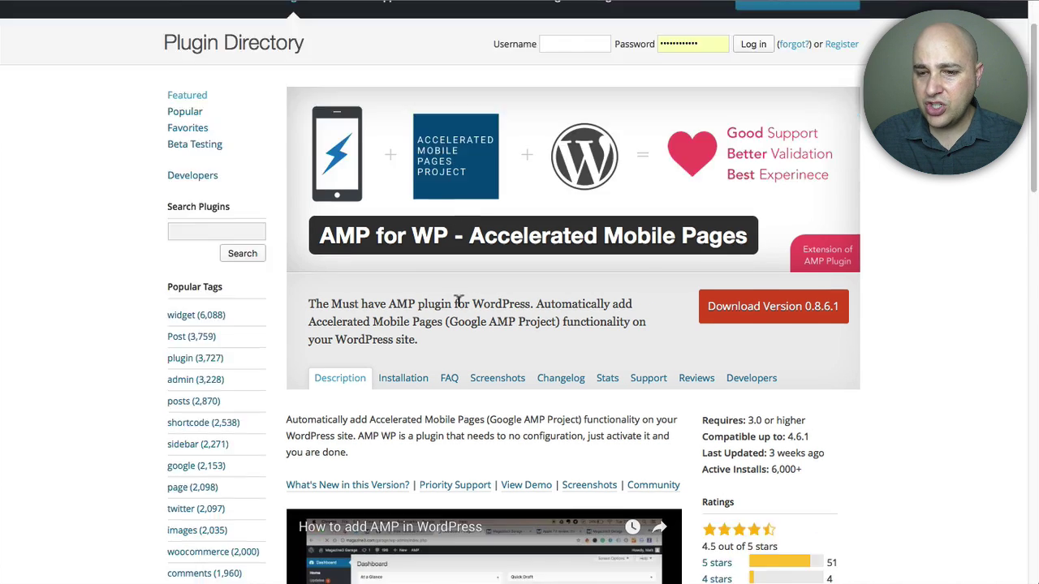
scroll(461, 316, down, 5)
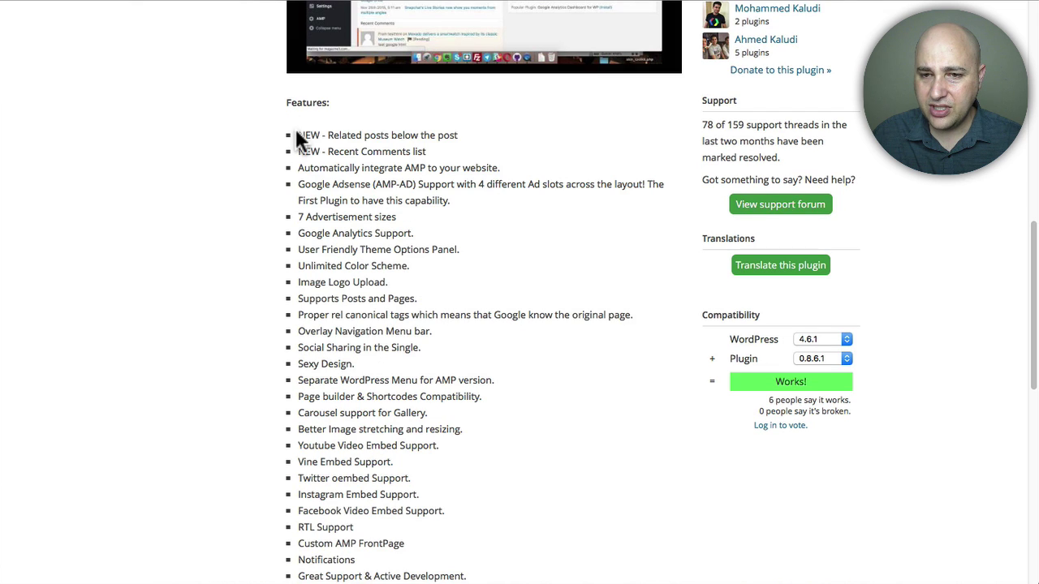
drag(297, 134, 484, 409)
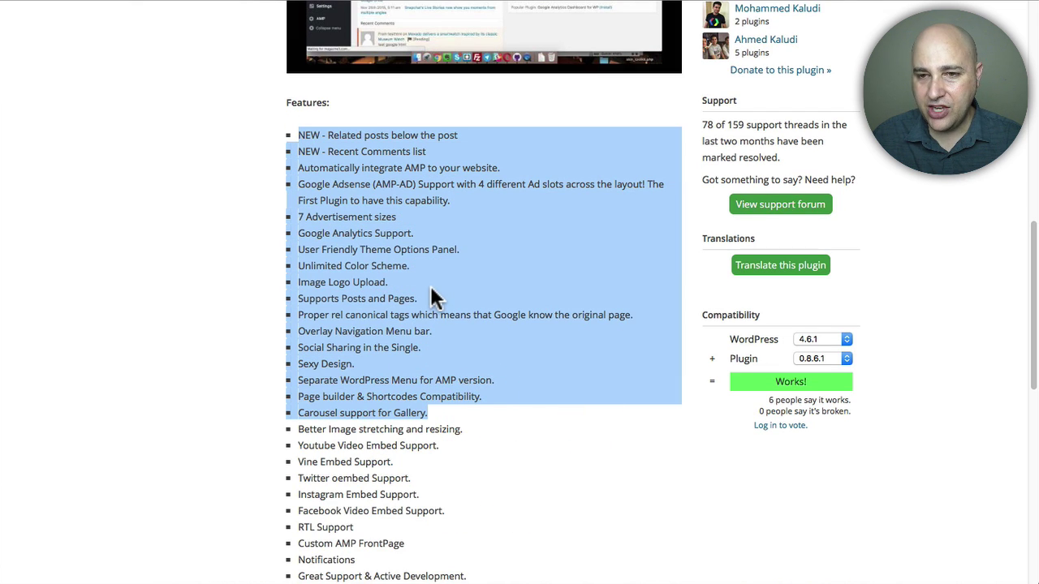
drag(323, 133, 457, 135)
drag(328, 150, 427, 152)
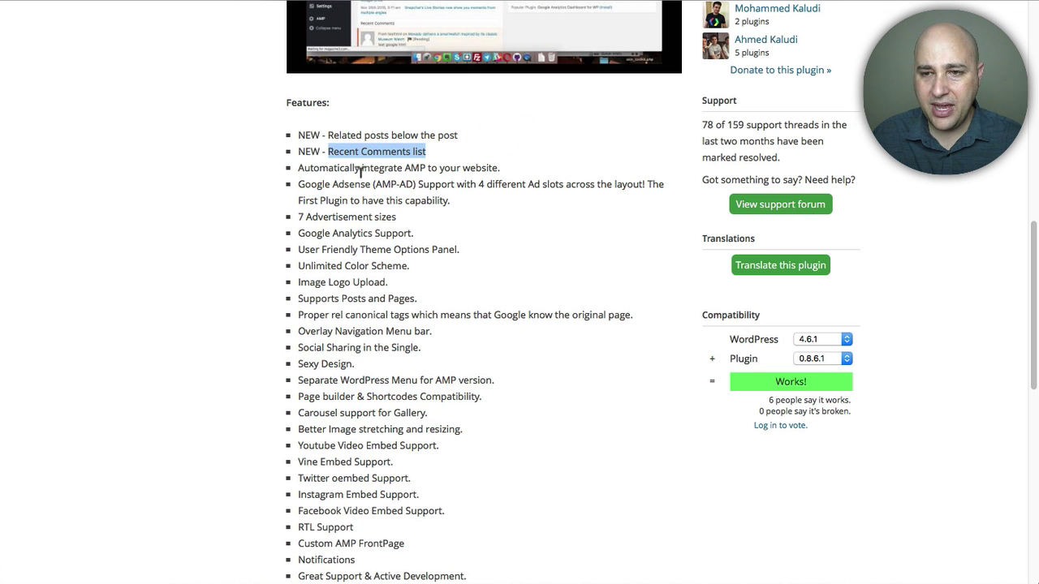
drag(376, 179, 309, 174)
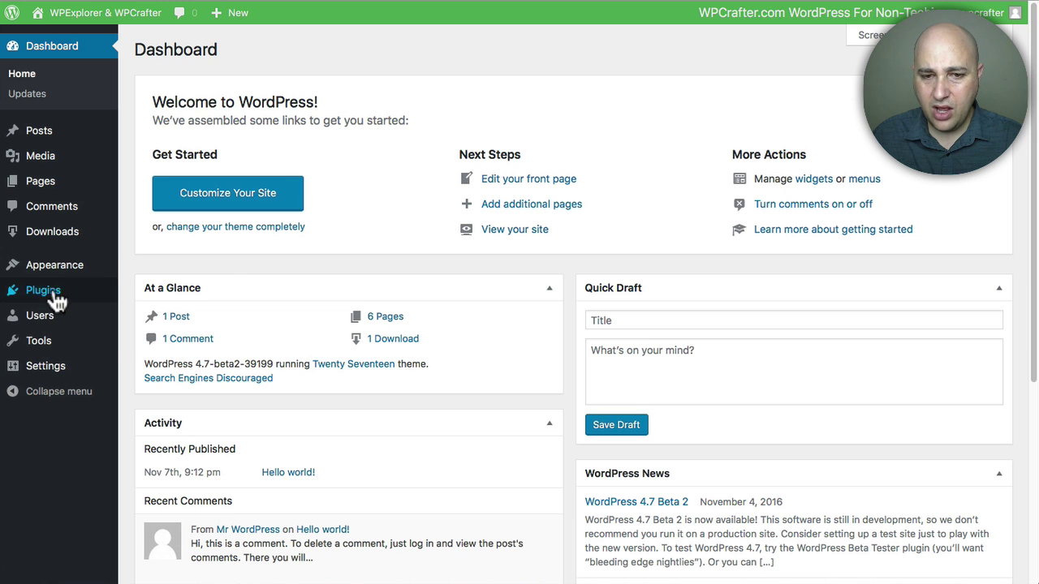
- Search for new plugins with "amp" in the WordPress dashboard, and install and activate the AMP plugin by Automattic
mouse_move(54, 296)
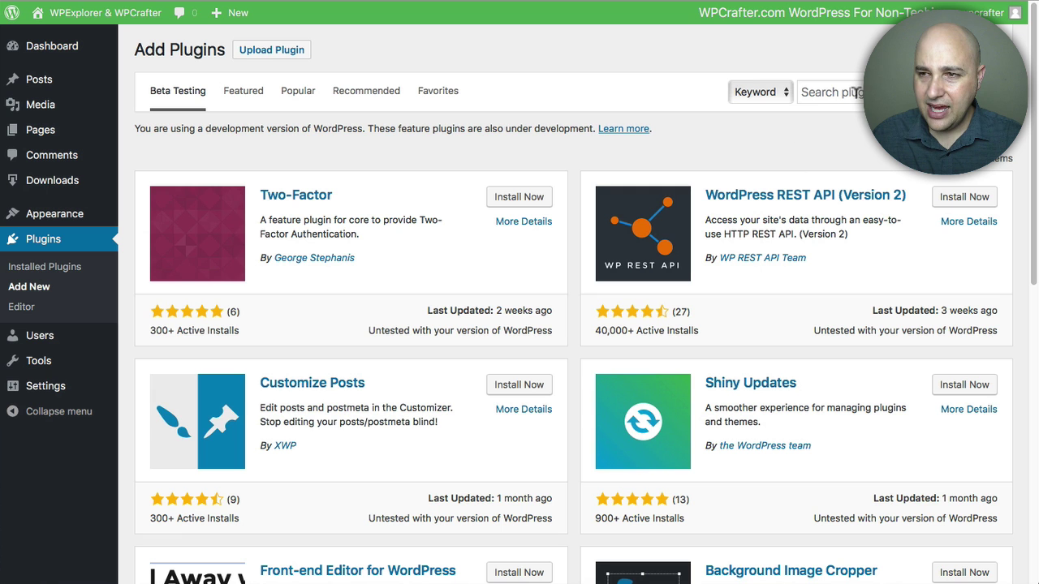
click(854, 90)
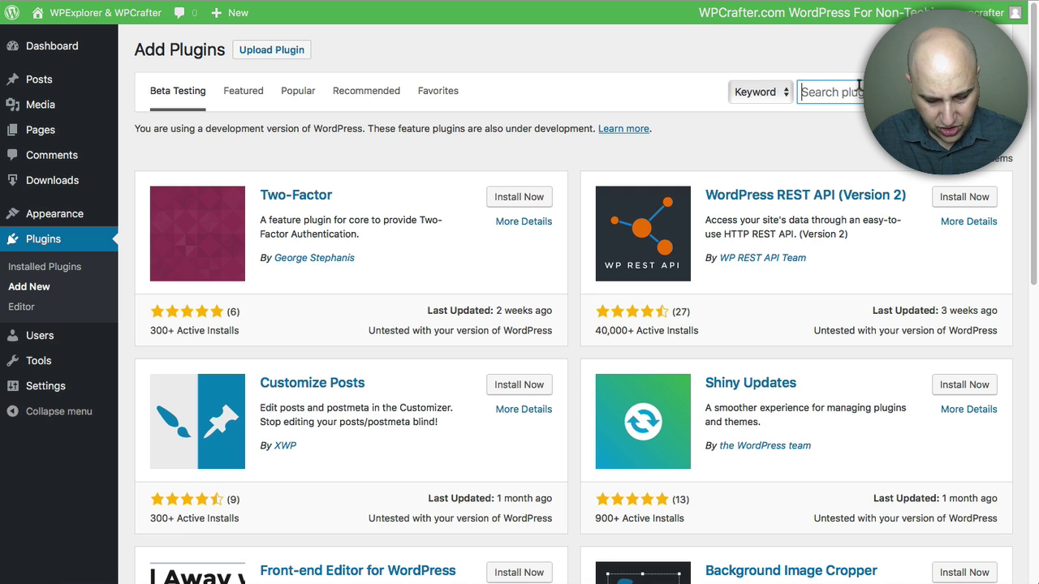
text(amp)
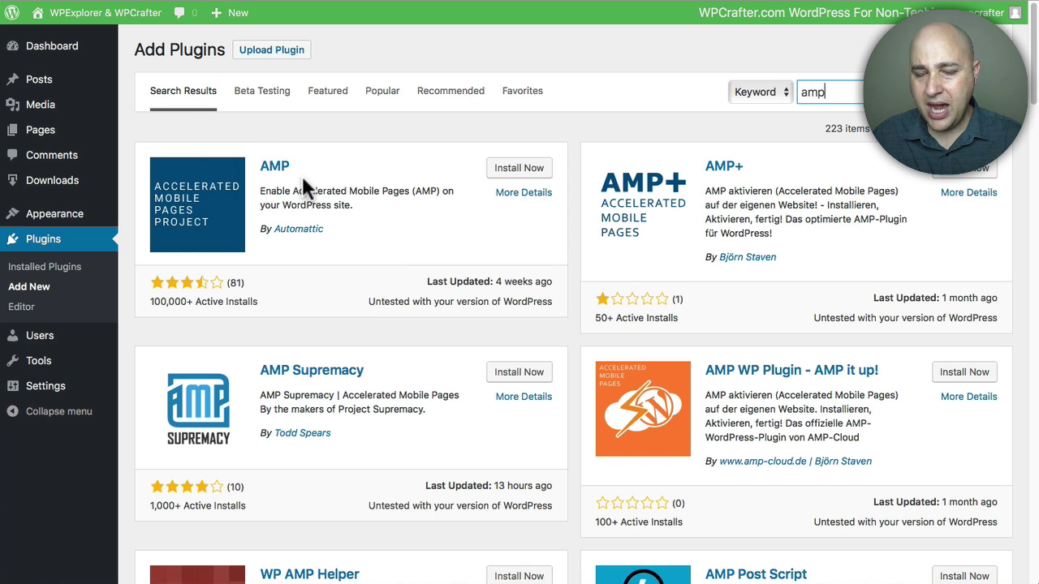
click(524, 168)
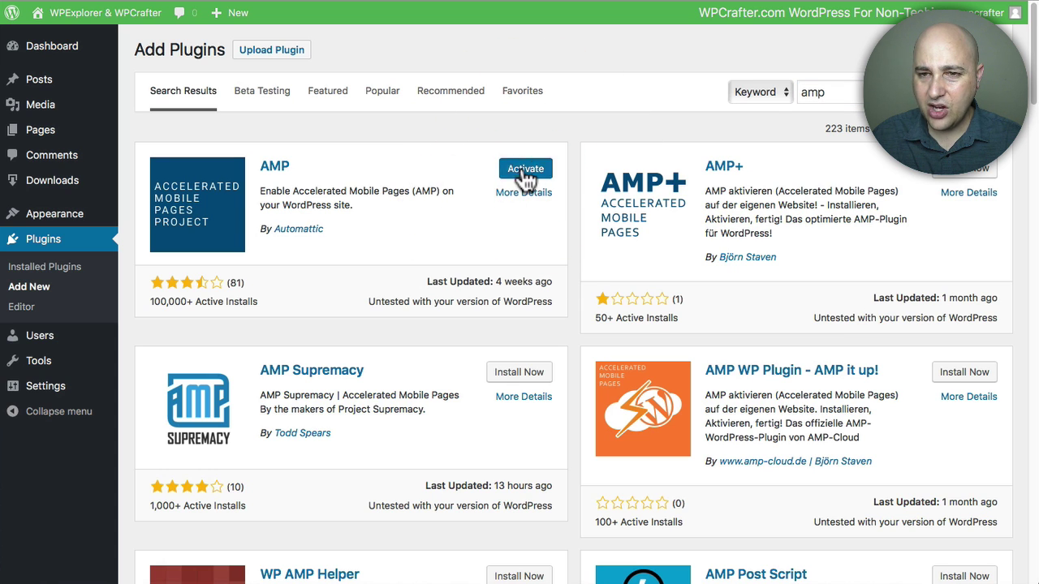
click(523, 168)
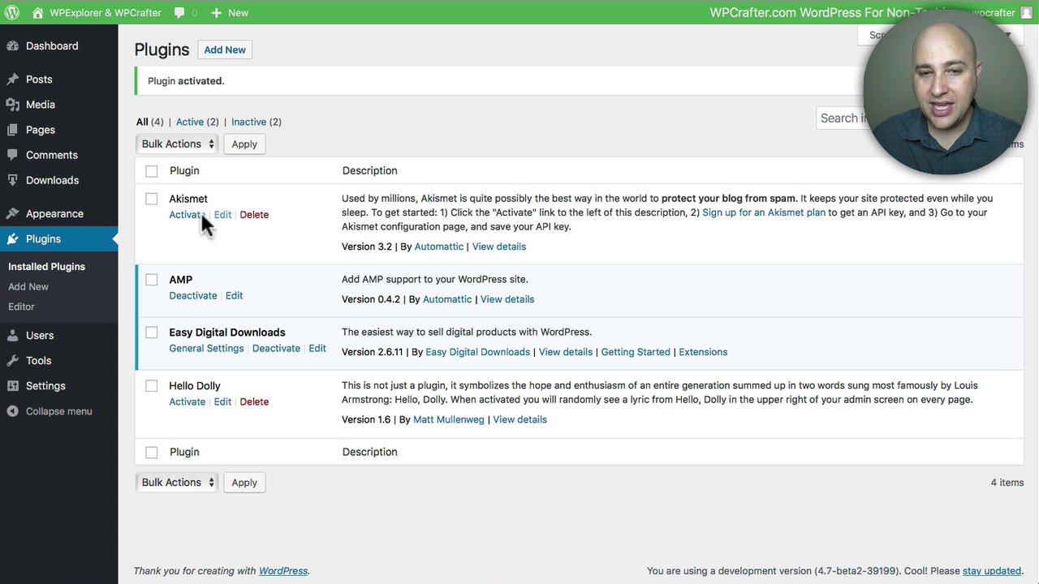
- Search for new plugins with "AMP for WP", and install and activate AMP for WP - Accelerated Mobile Pages
click(24, 288)
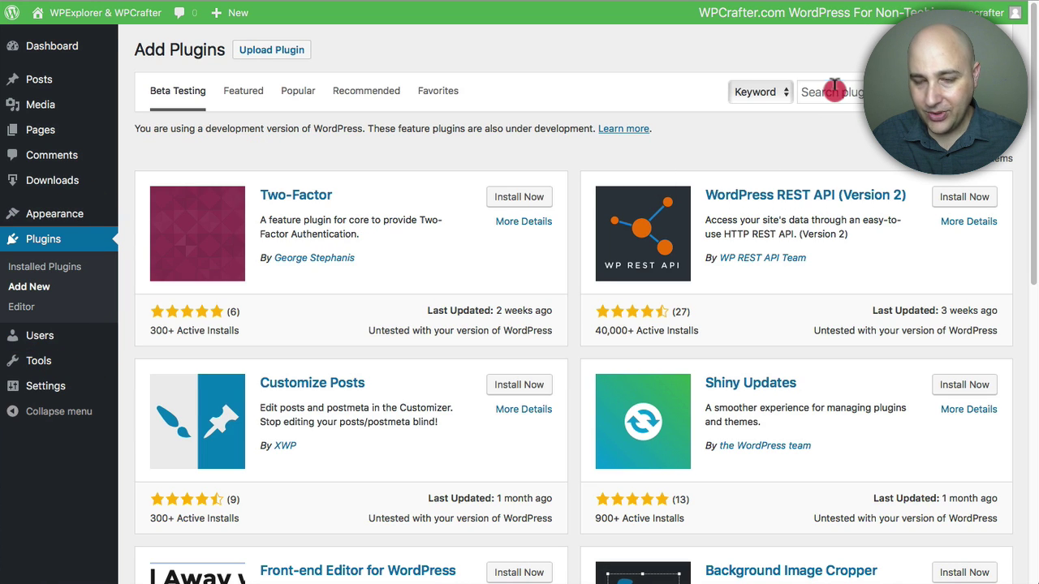
click(834, 88)
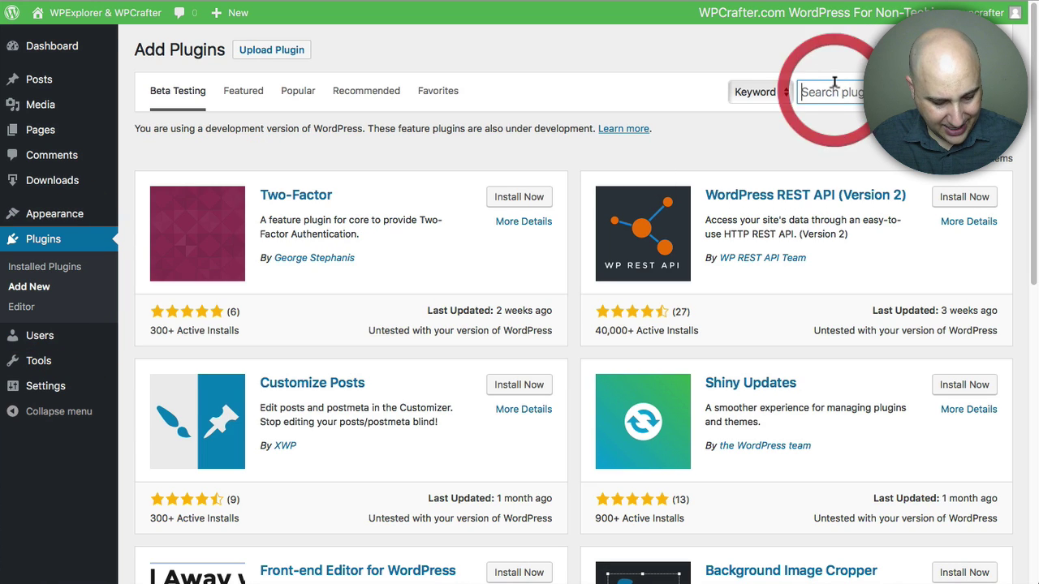
text(AMP for WordPress)
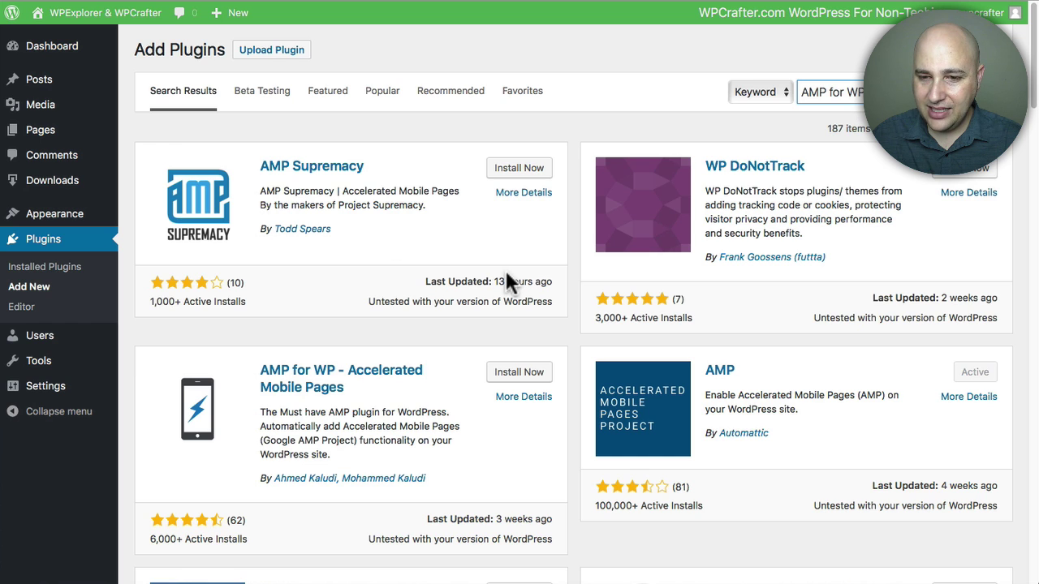
scroll(504, 269, down, 2)
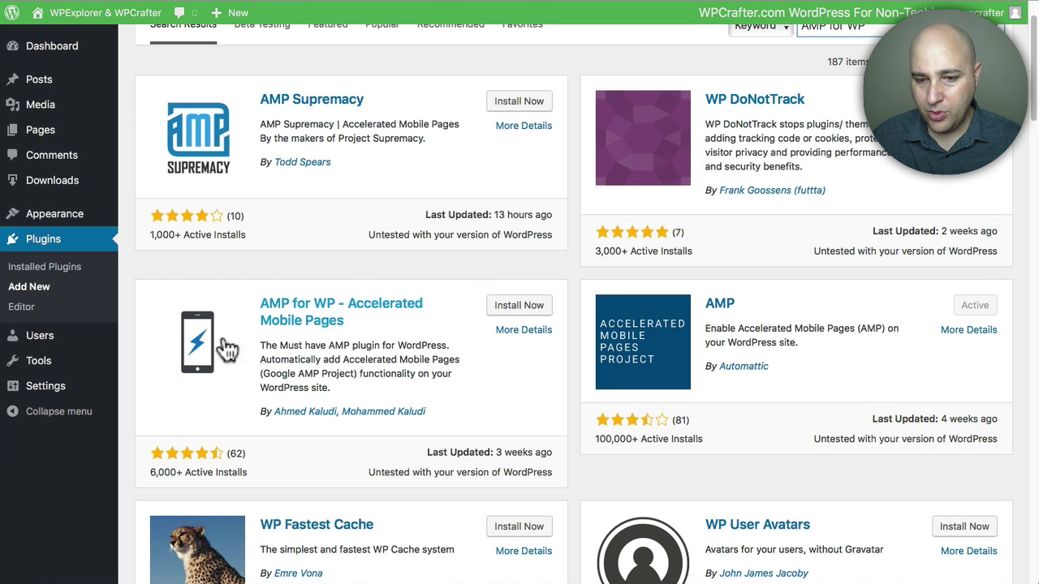
click(525, 310)
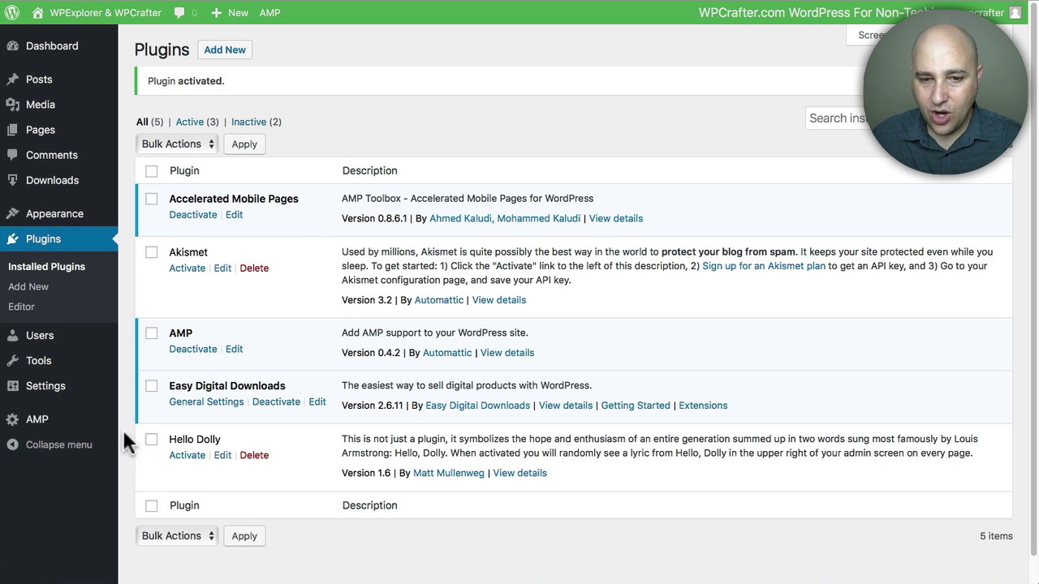
- Open the Accelerated Mobile Pages options and look over the Welcome FAQ and the Options Object section
mouse_move(35, 422)
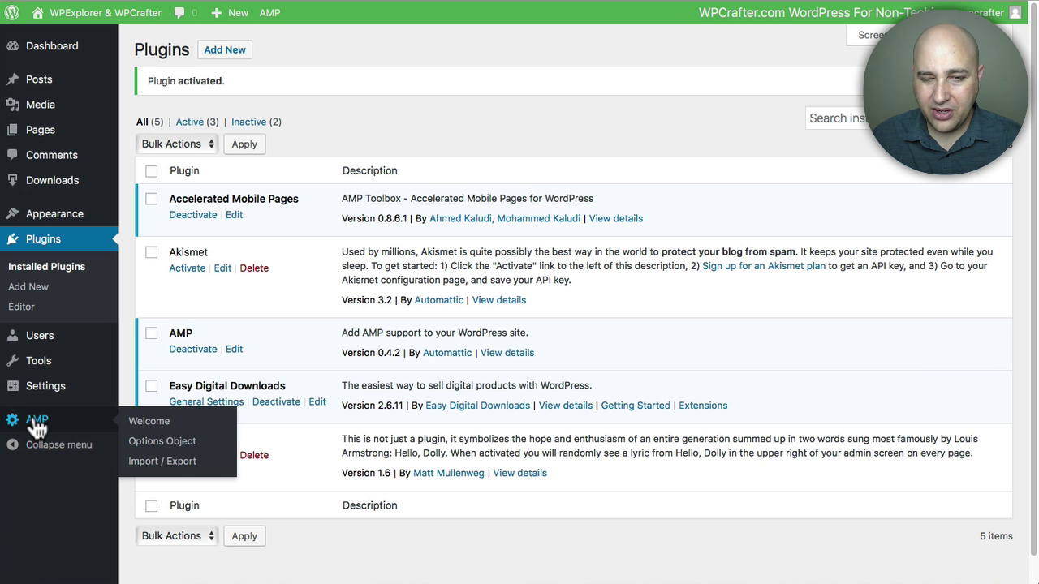
click(36, 422)
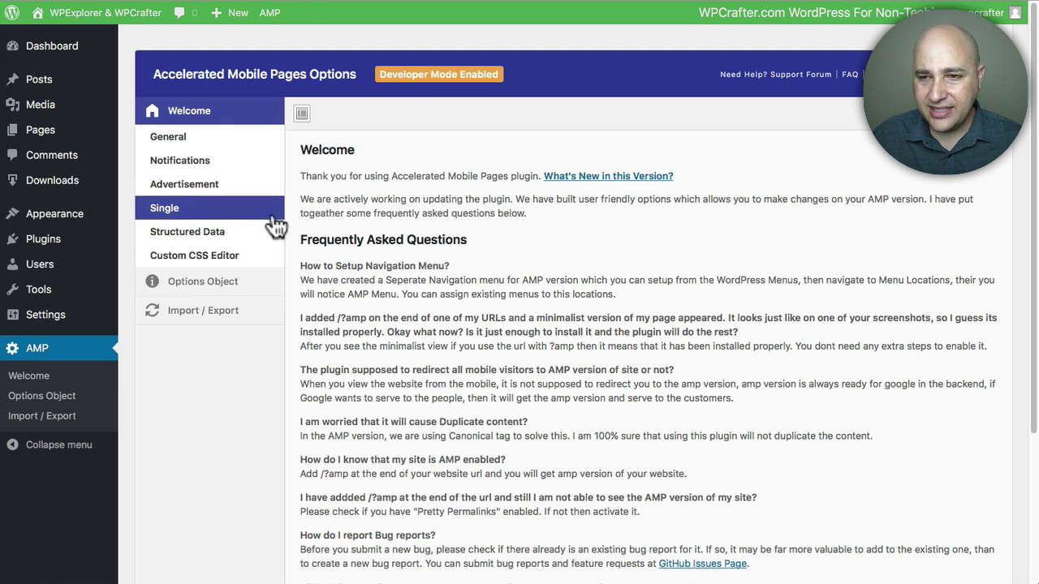
scroll(383, 241, down, 3)
scroll(383, 242, up, 5)
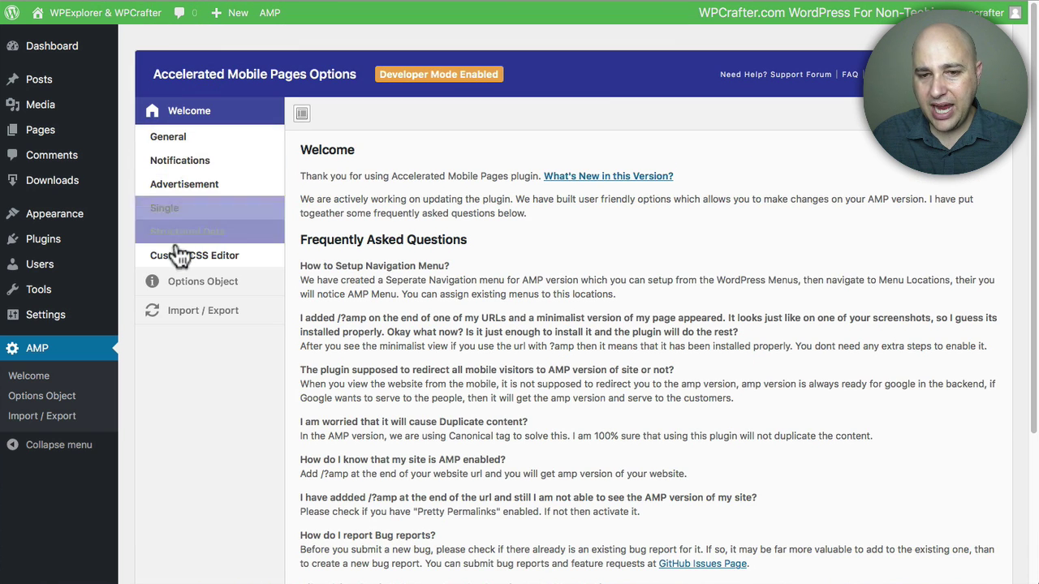
click(179, 281)
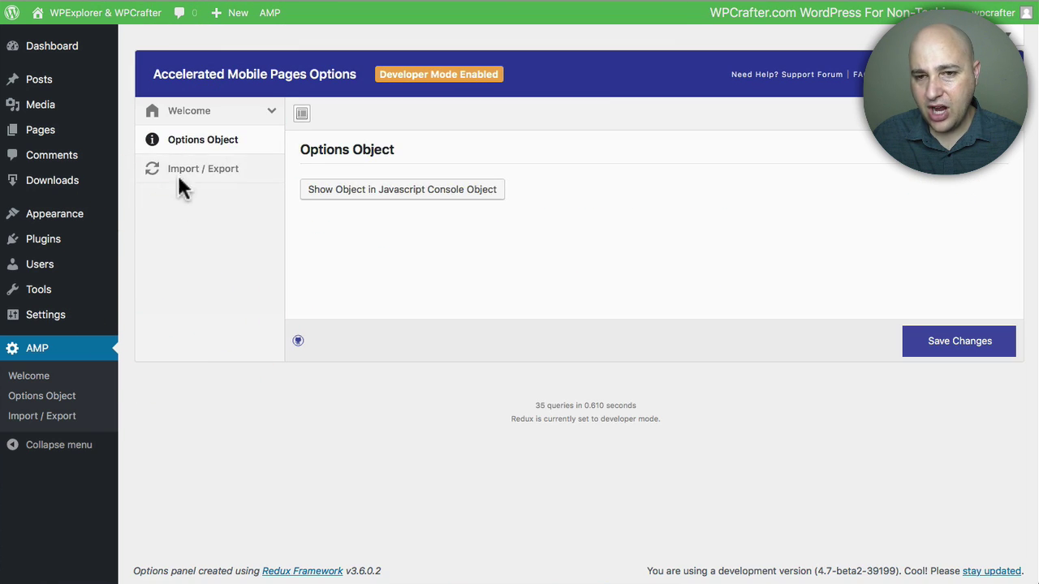
click(177, 112)
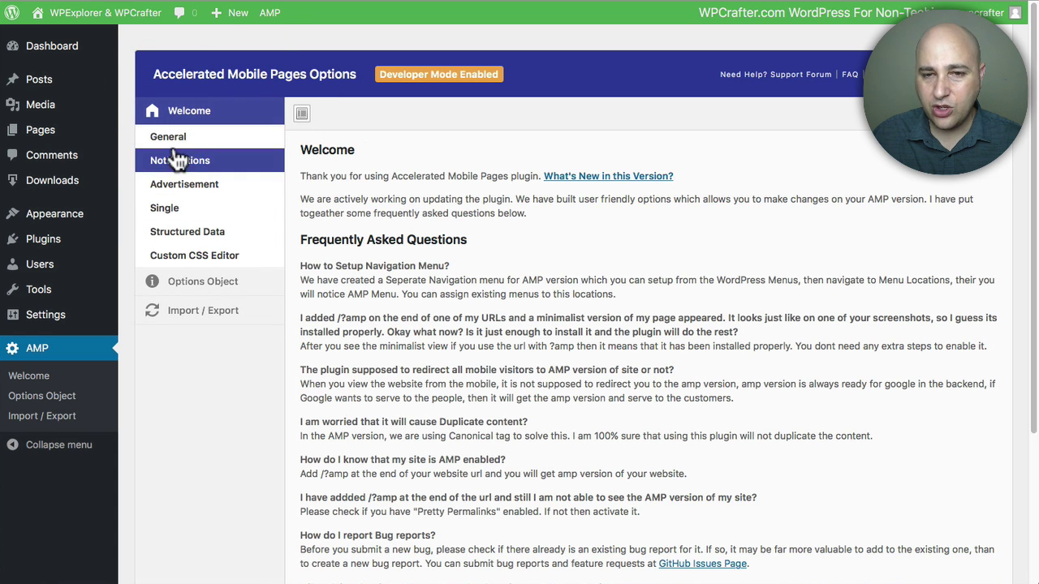
- Examine the General, Advertisement and Single settings of the Accelerated Mobile Pages plugin
click(172, 138)
click(185, 189)
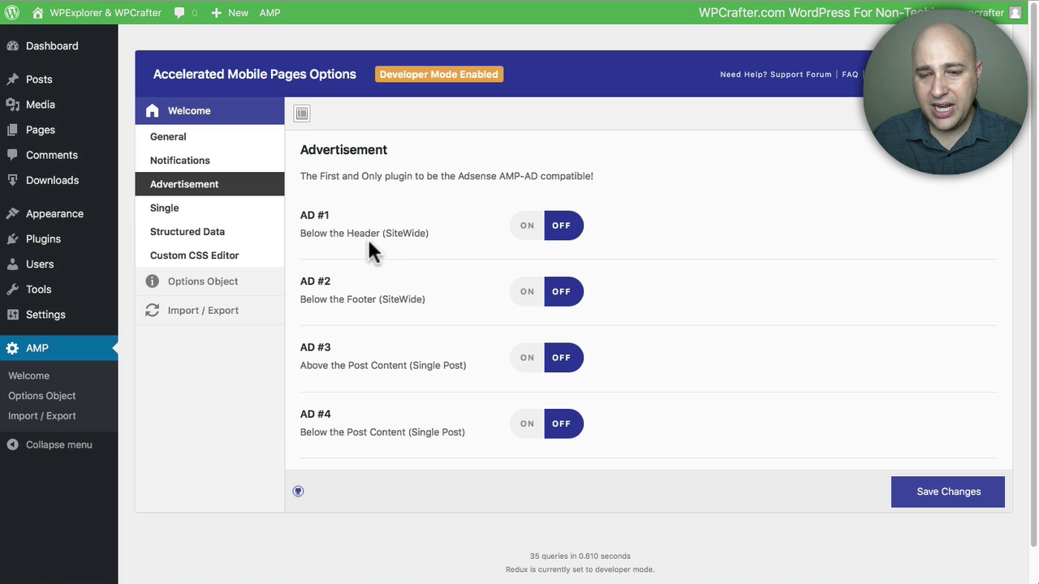
click(193, 214)
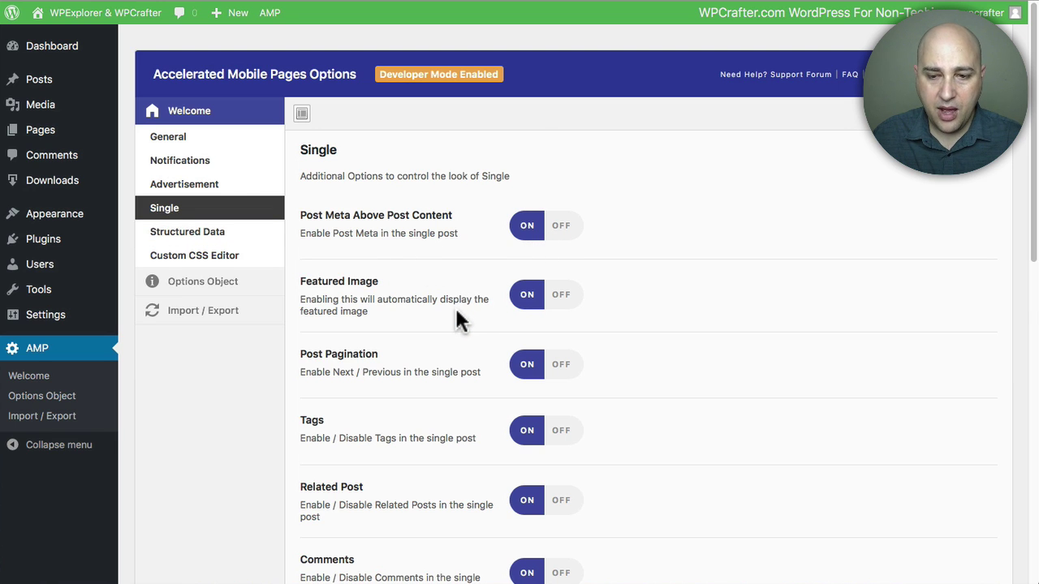
scroll(454, 316, down, 3)
scroll(427, 318, down, 2)
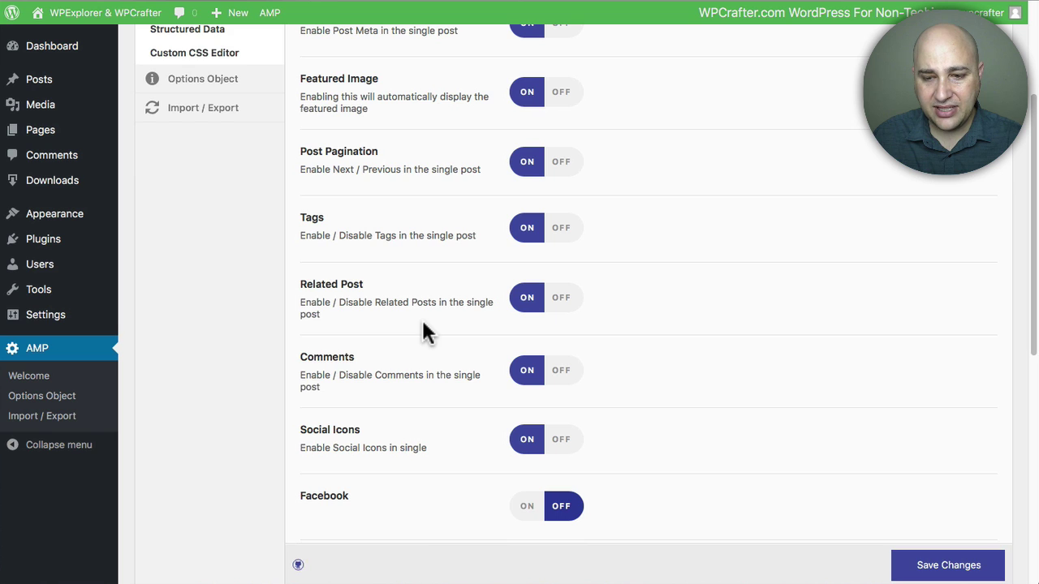
scroll(427, 332, up, 5)
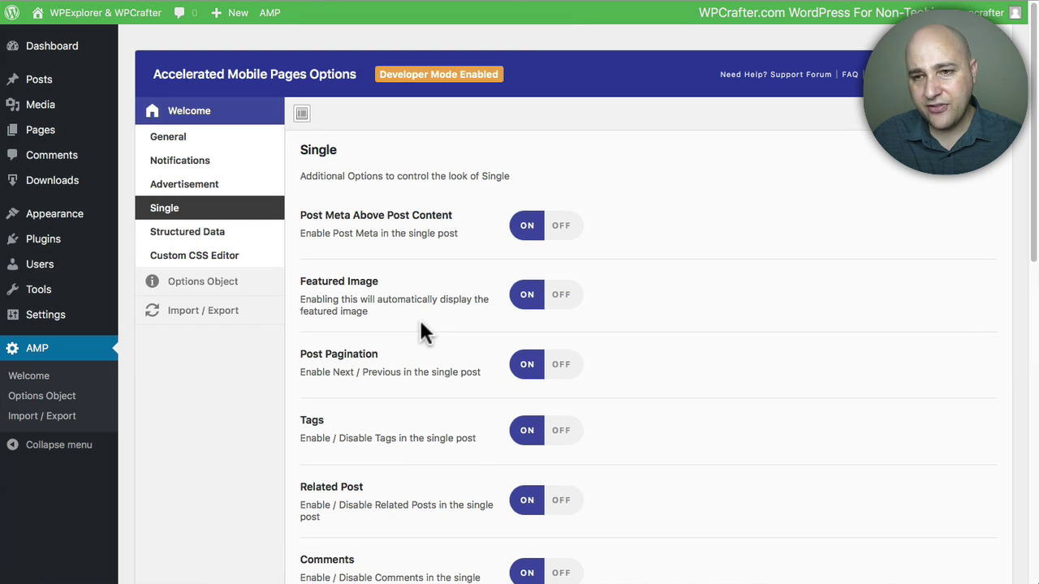